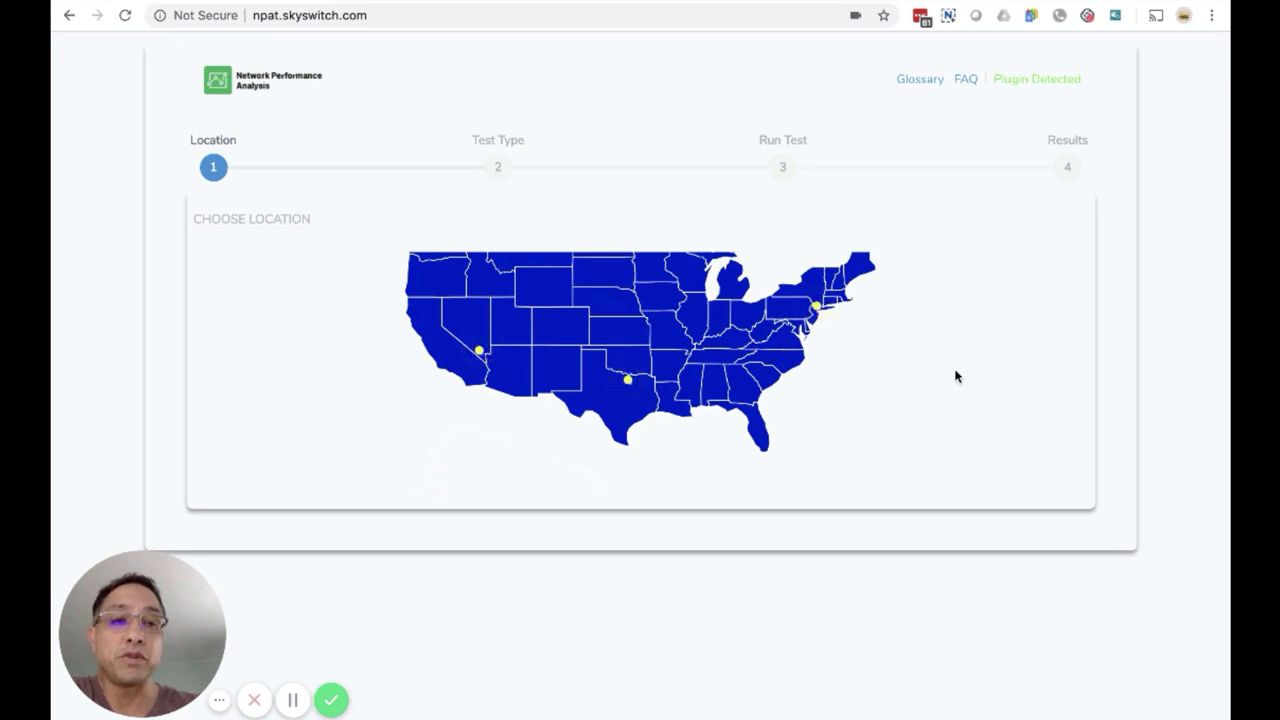
- Select the New York geonode as the test location
click(817, 309)
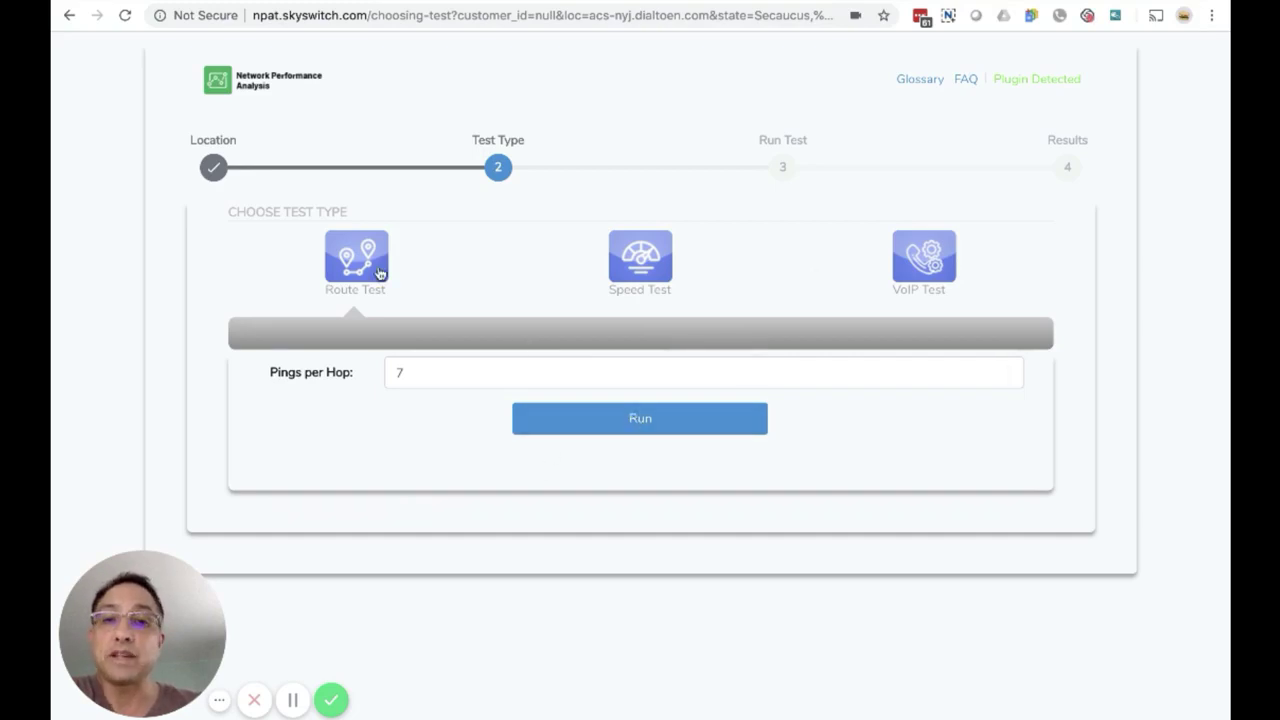
- Run the route test and review results: 0% packet loss both ways, 17 and 20 hops
click(634, 420)
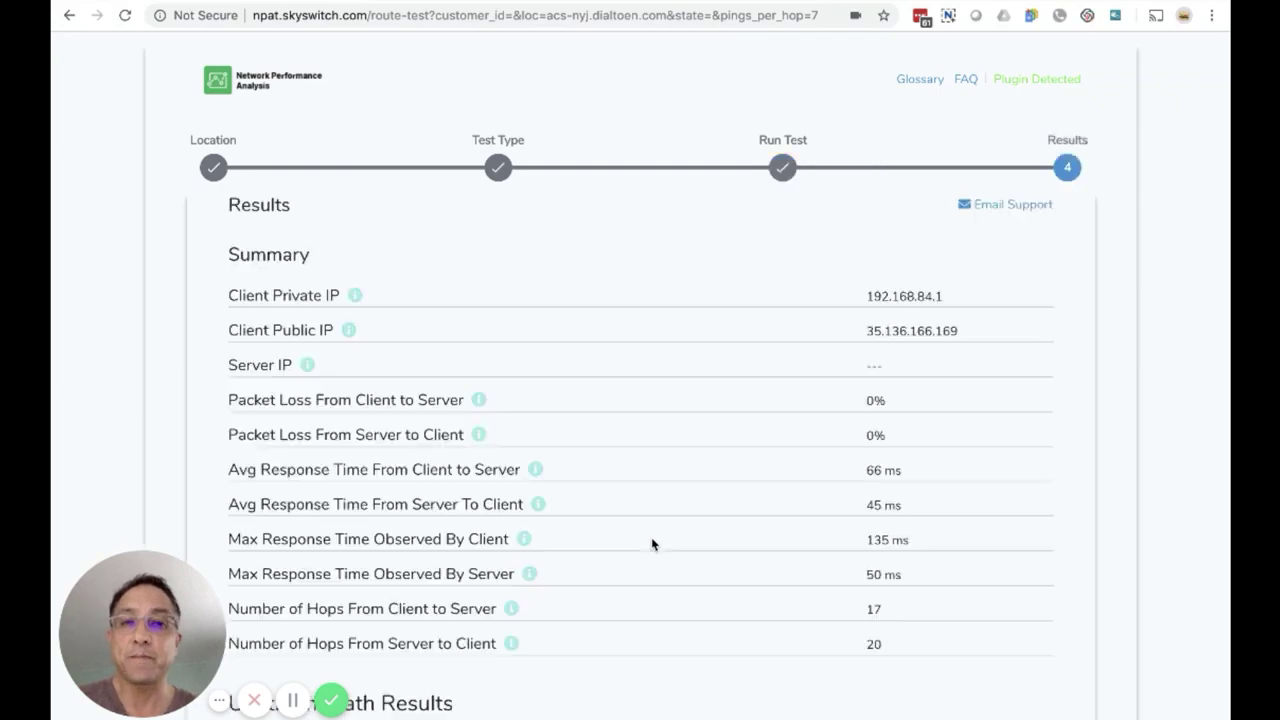
scroll(749, 451, down, 1)
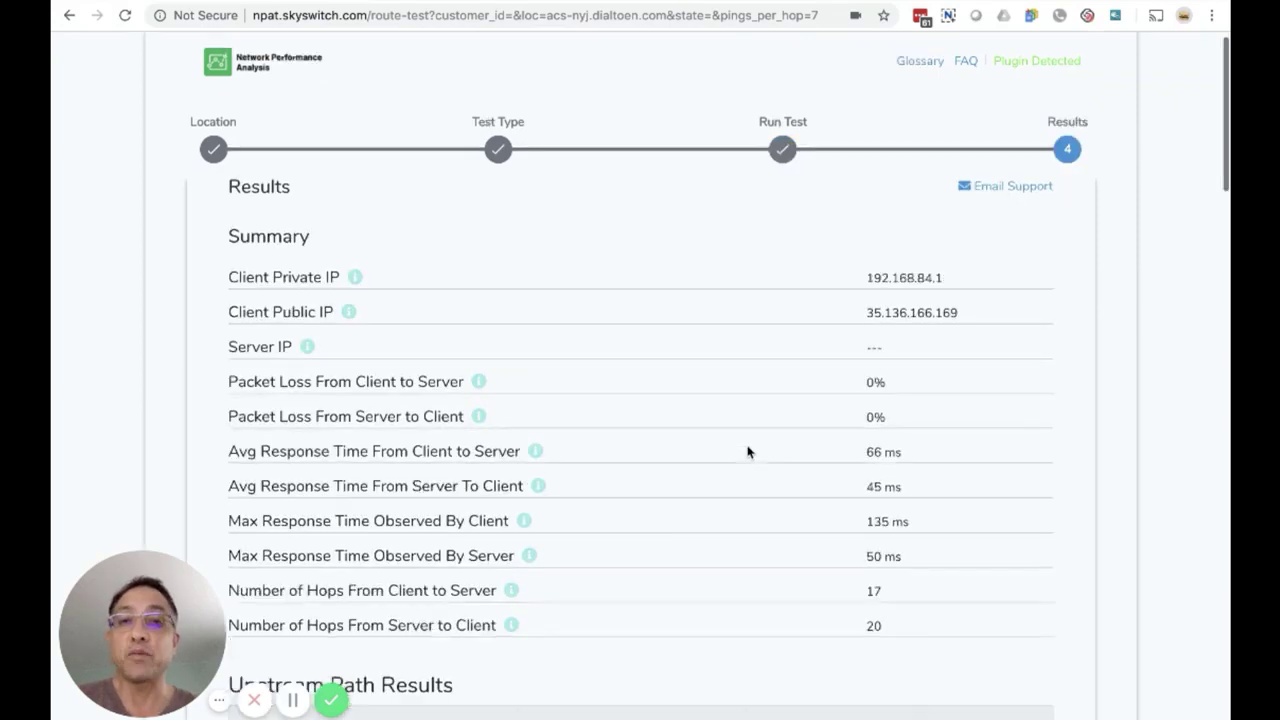
scroll(748, 450, down, 2)
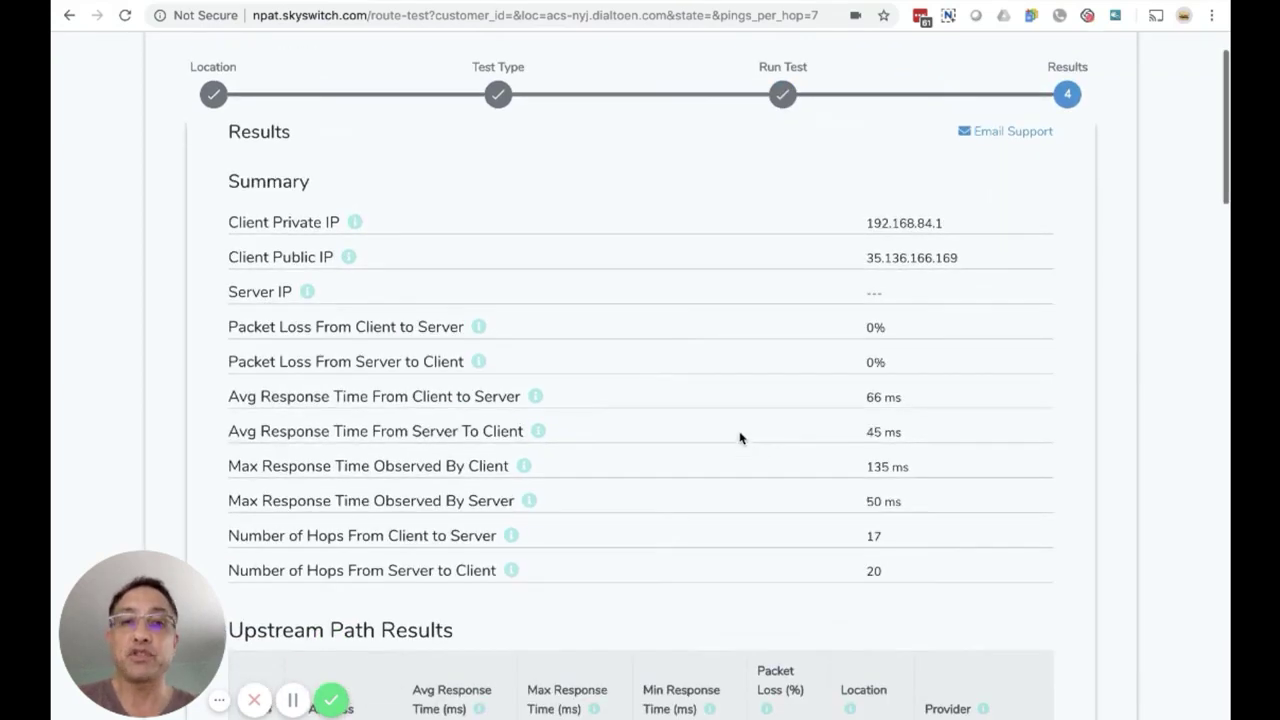
scroll(740, 437, down, 1)
scroll(720, 356, down, 1)
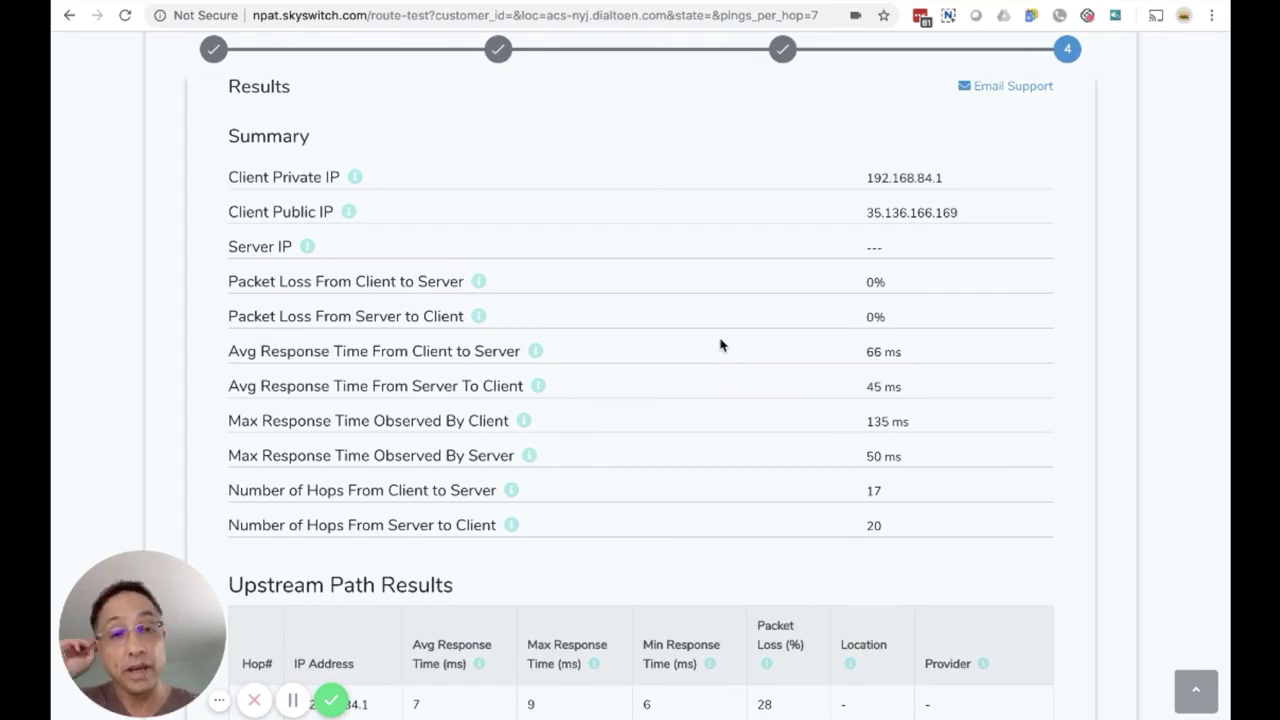
scroll(720, 345, down, 5)
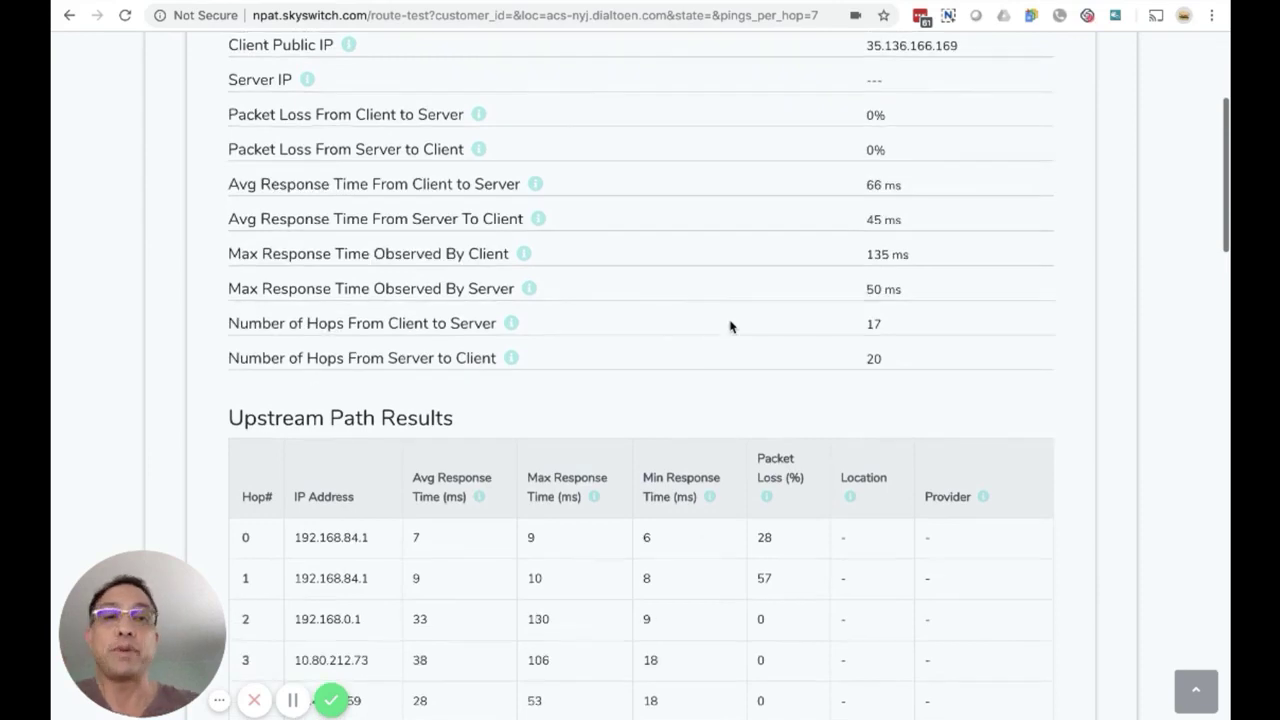
scroll(729, 323, up, 1)
scroll(729, 323, down, 5)
scroll(730, 326, down, 2)
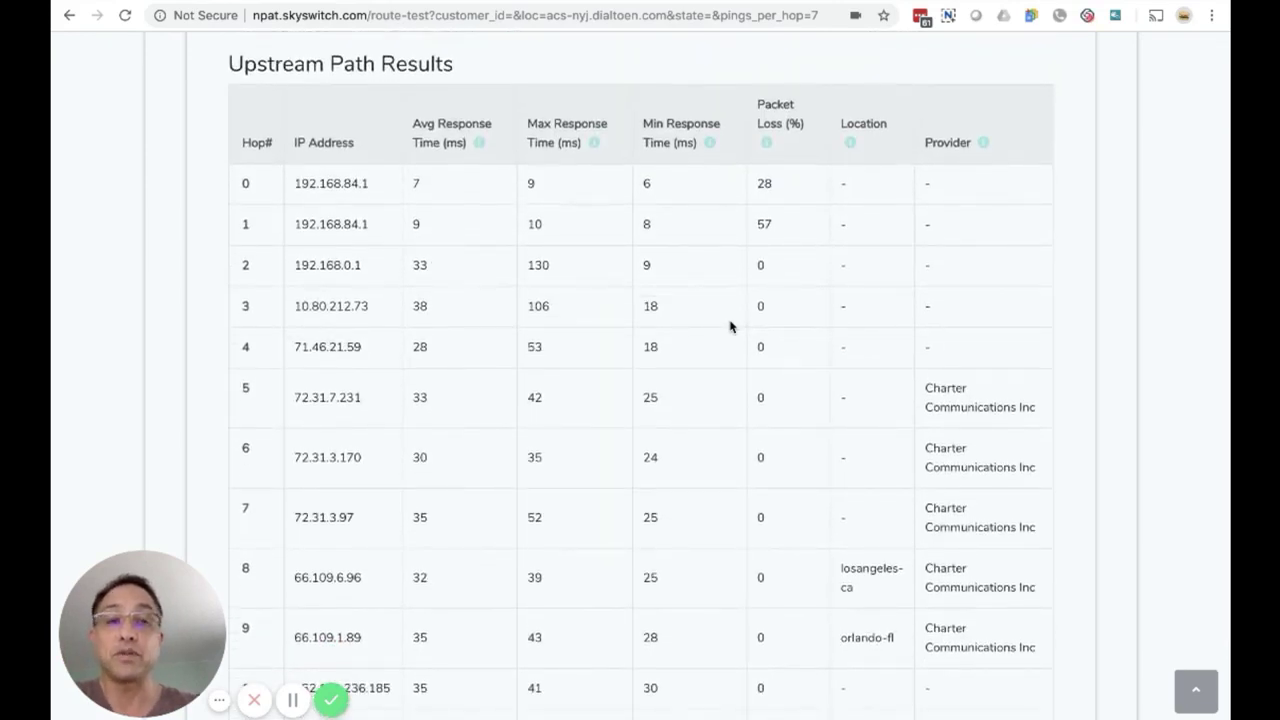
scroll(730, 326, up, 10)
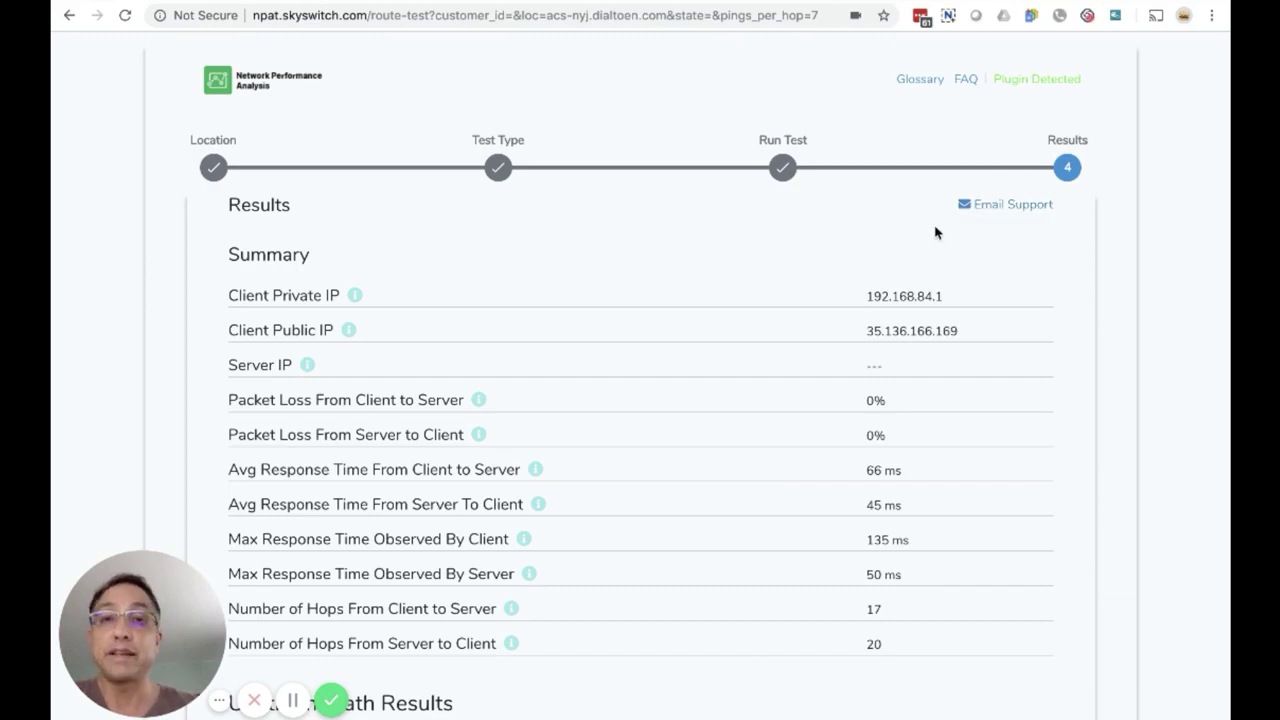
- Run an 8-second speed test: 6.618 Mbps down, 3.867 Mbps up, 70 ms average round trip
click(497, 170)
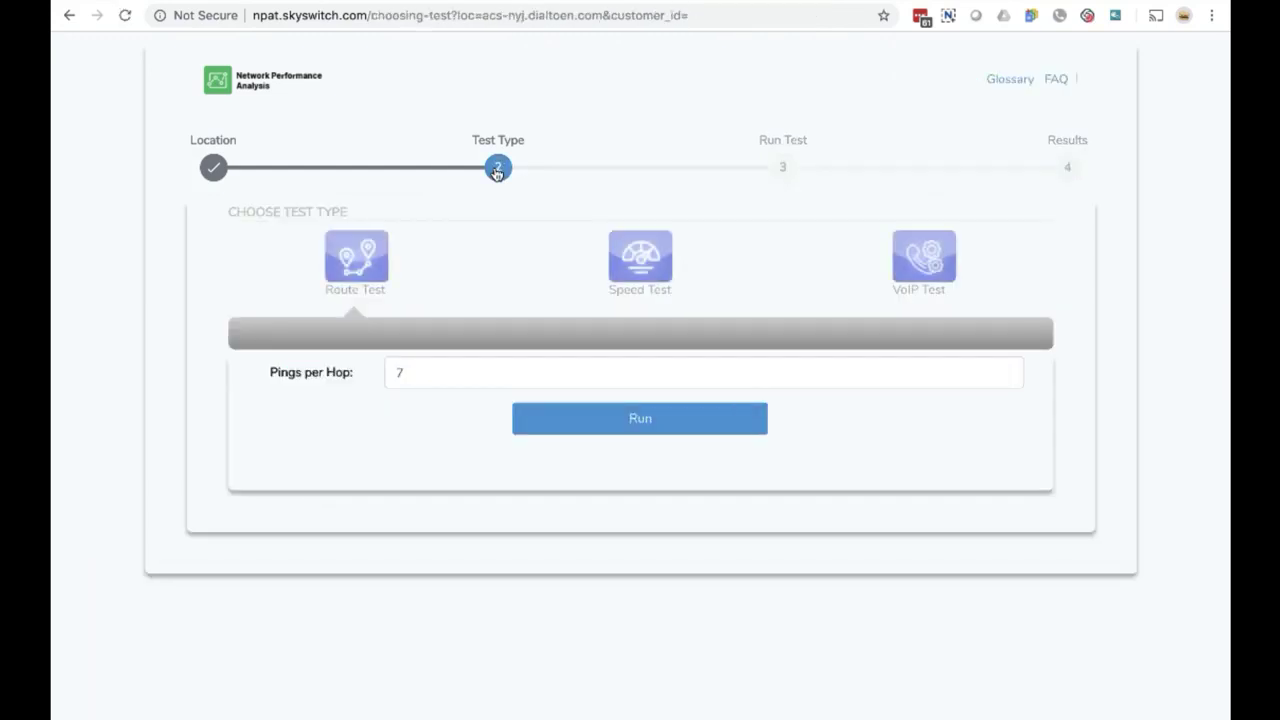
click(652, 262)
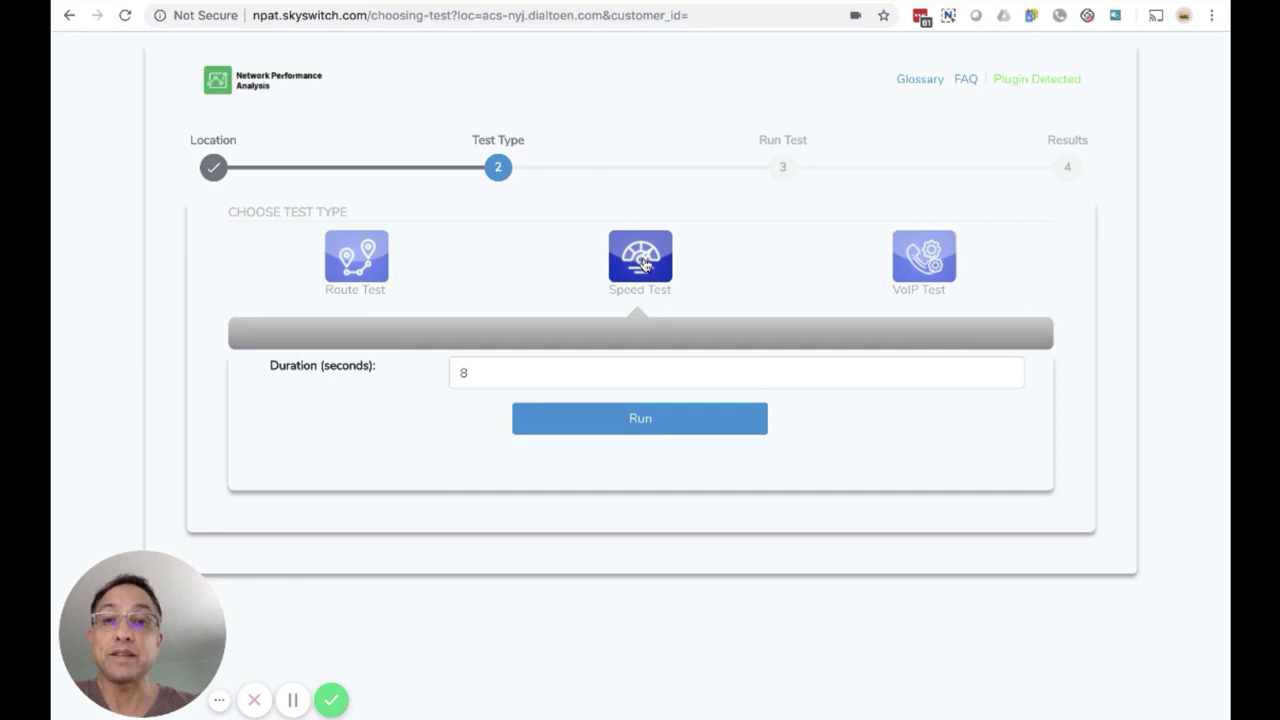
click(632, 424)
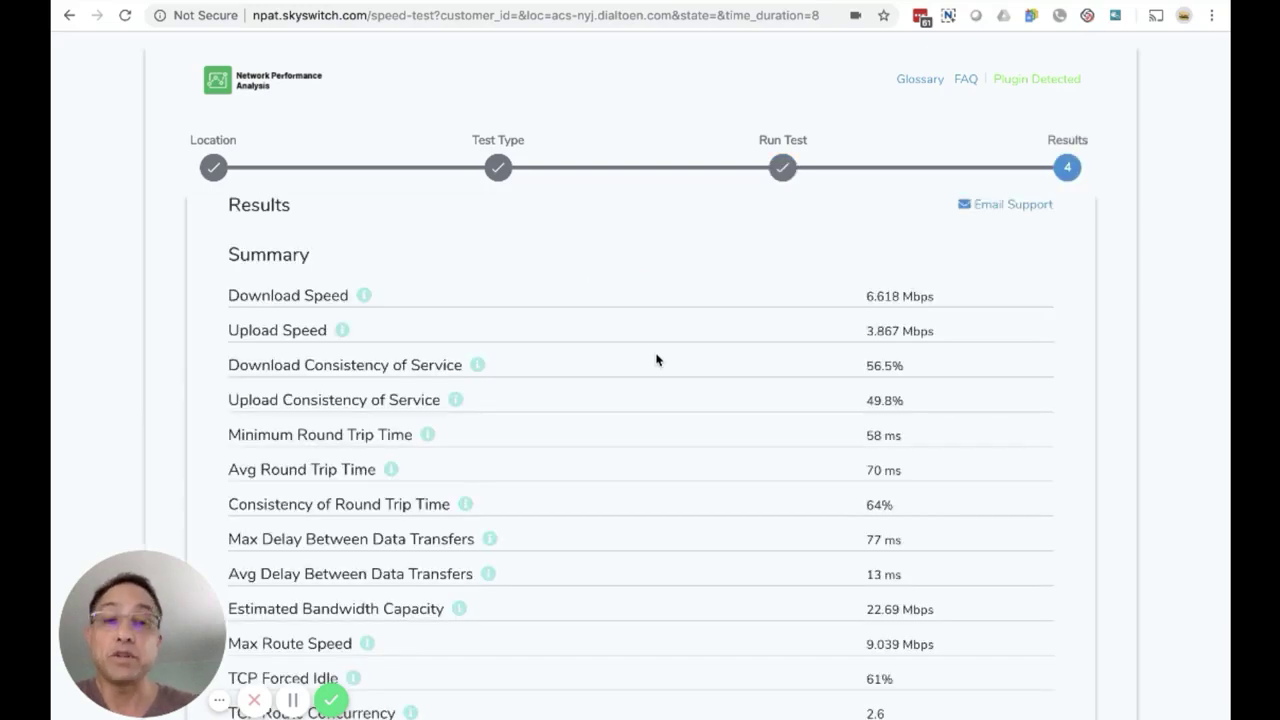
scroll(665, 367, down, 5)
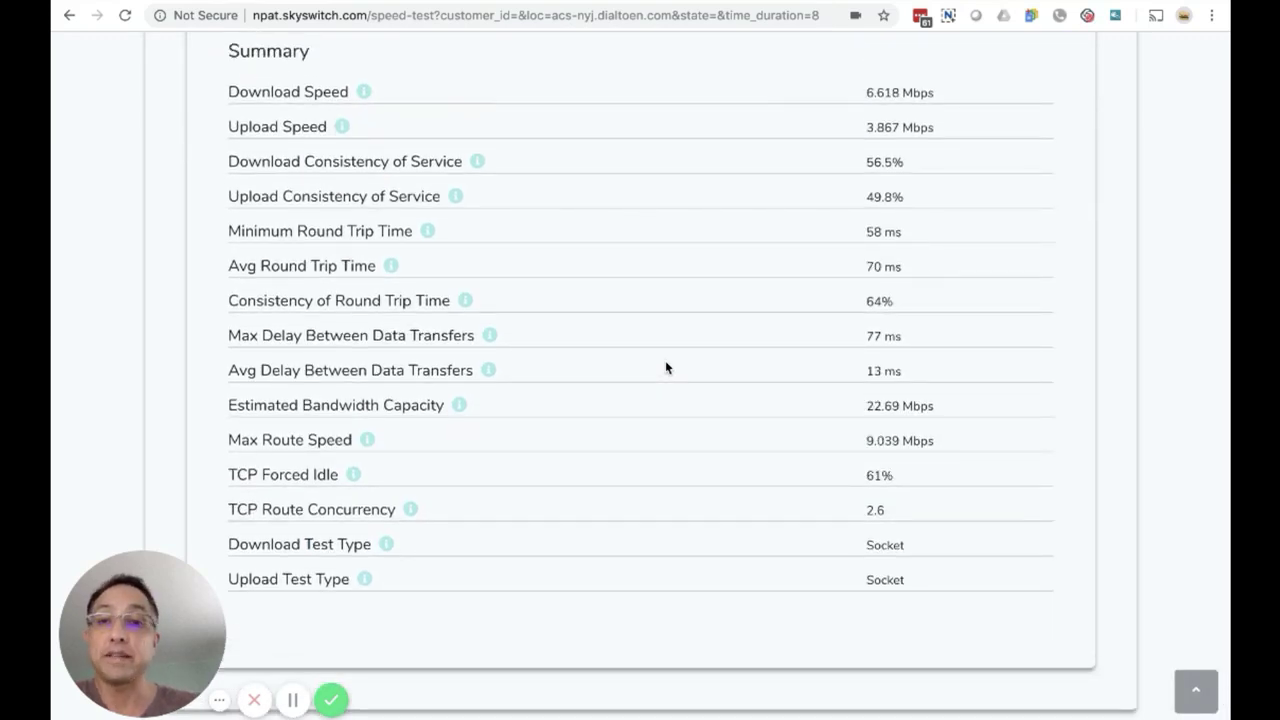
scroll(665, 367, up, 1)
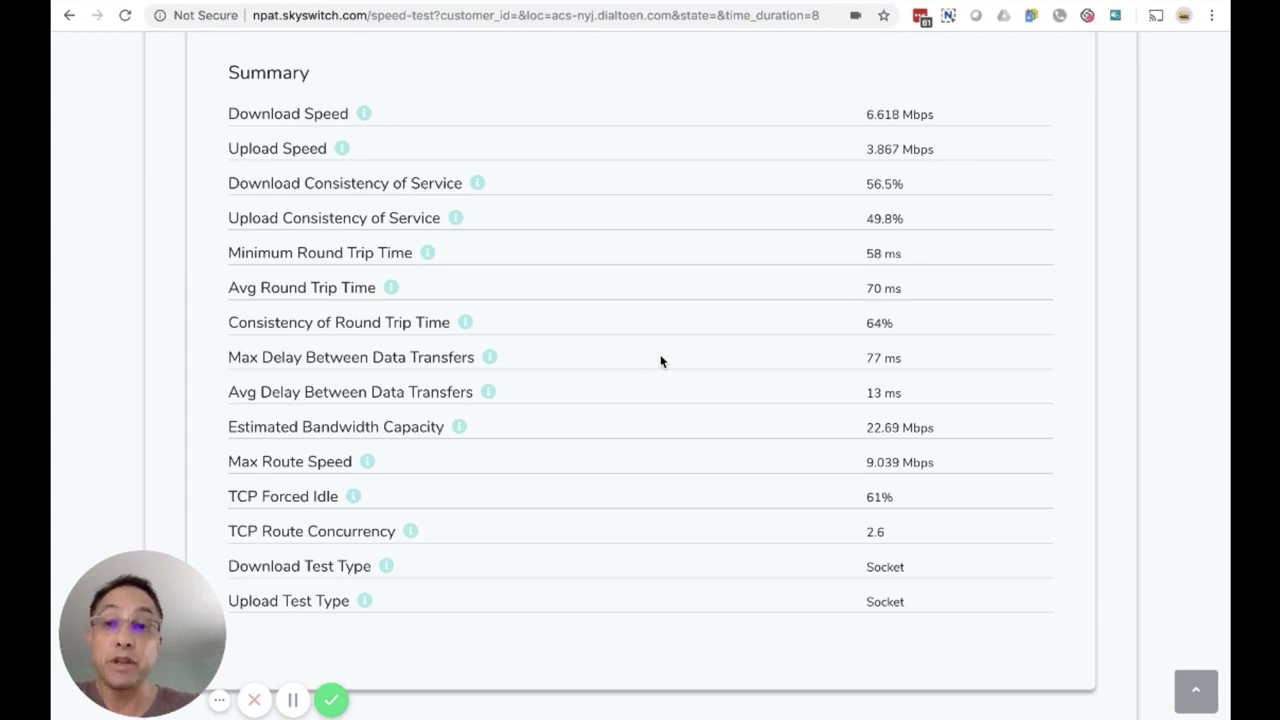
scroll(670, 370, up, 4)
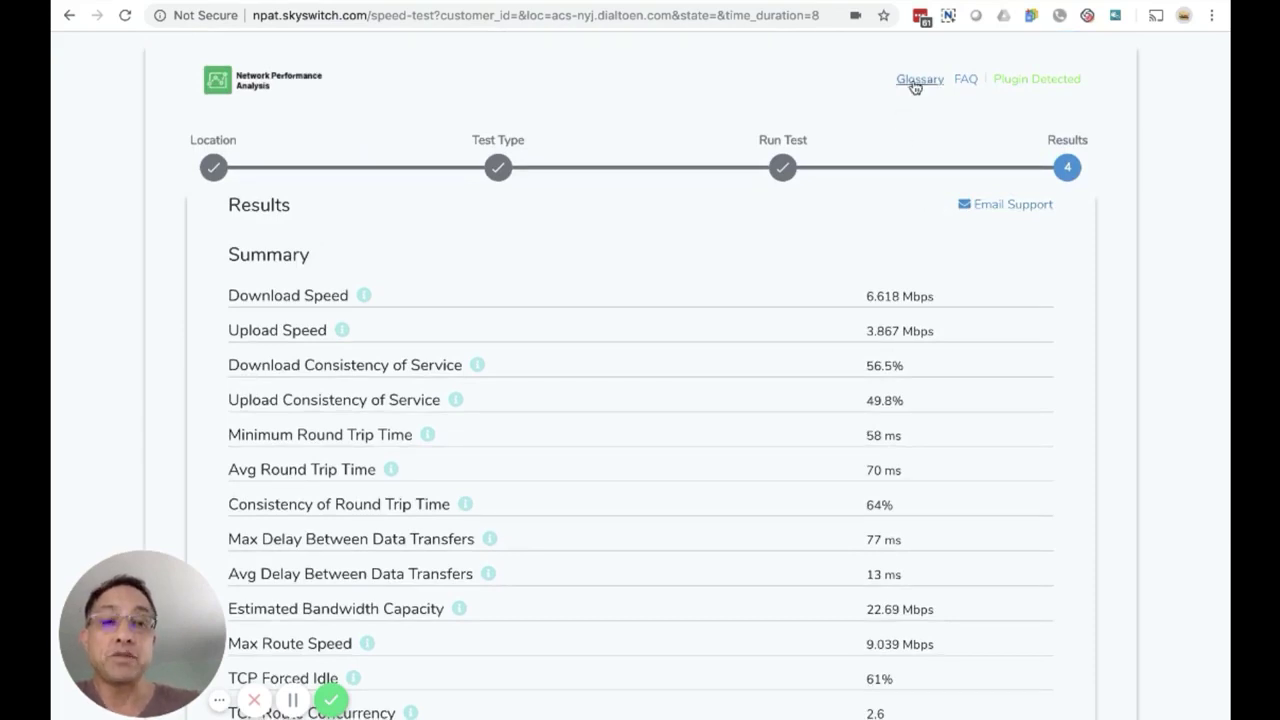
scroll(715, 346, down, 1)
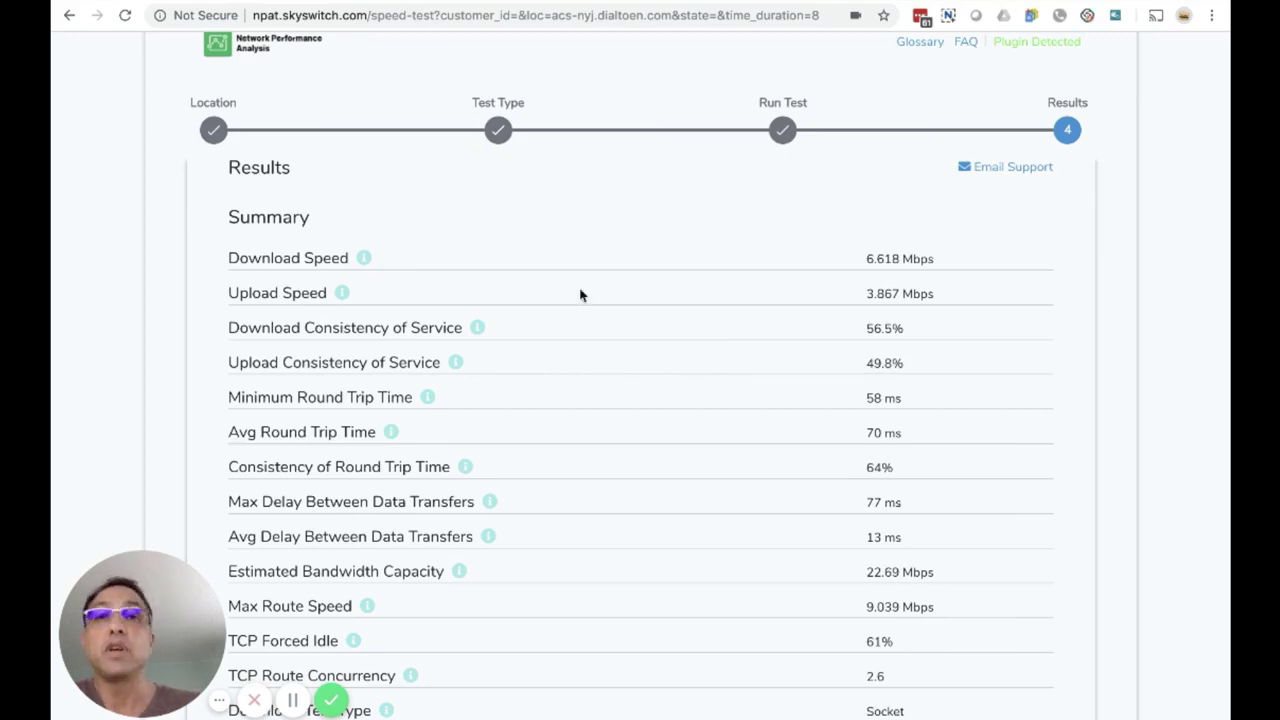
- Switch to the VoIP test with 3 lines to simulate on the G.711 (64 Kbps) codec
click(498, 131)
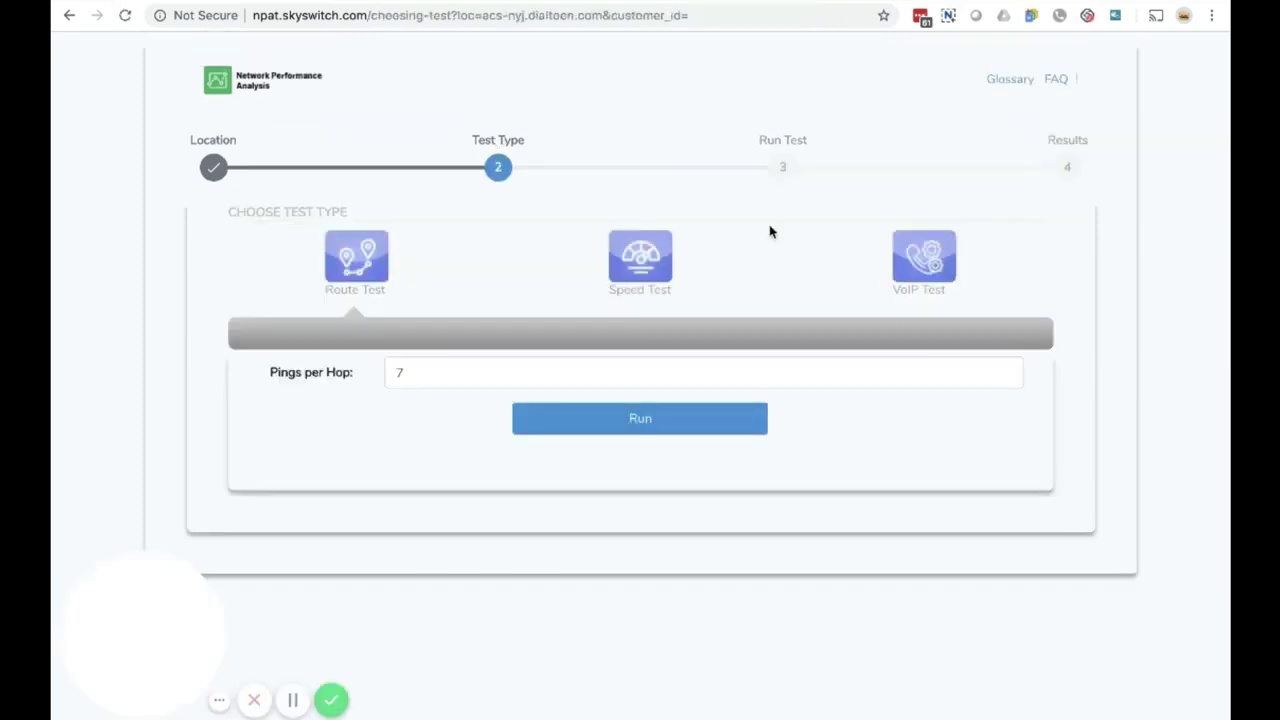
click(926, 262)
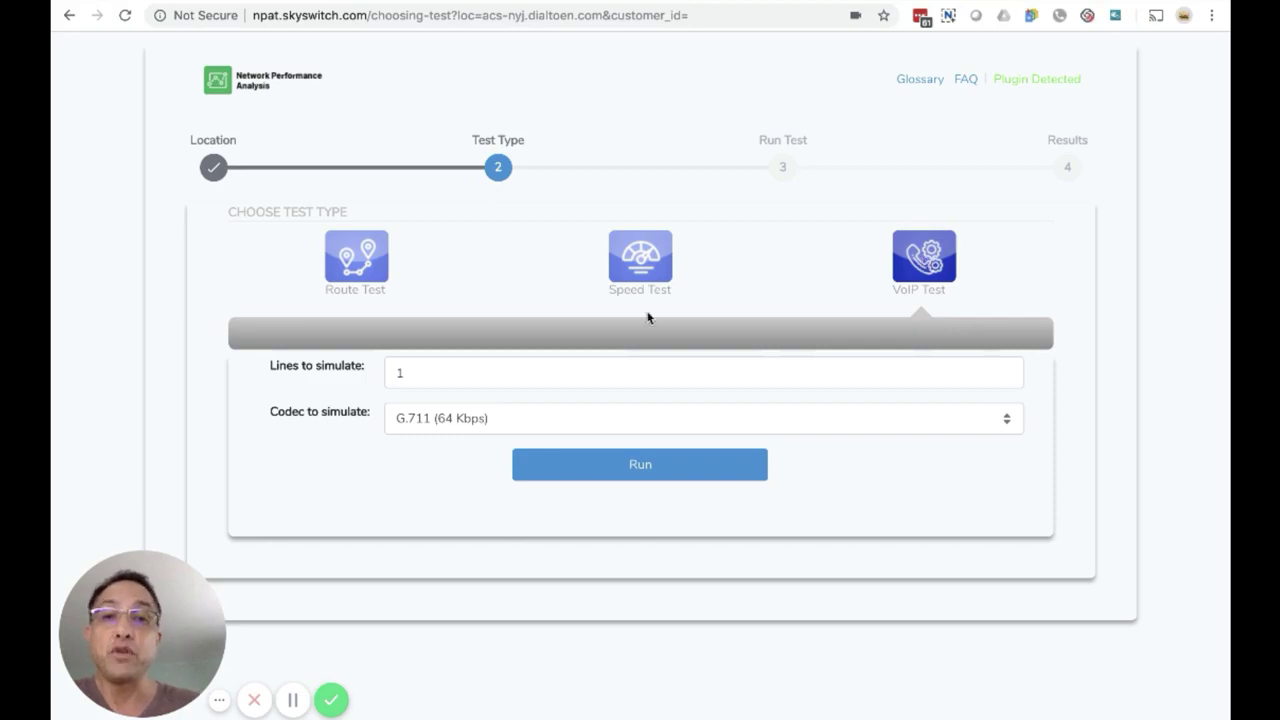
click(501, 376)
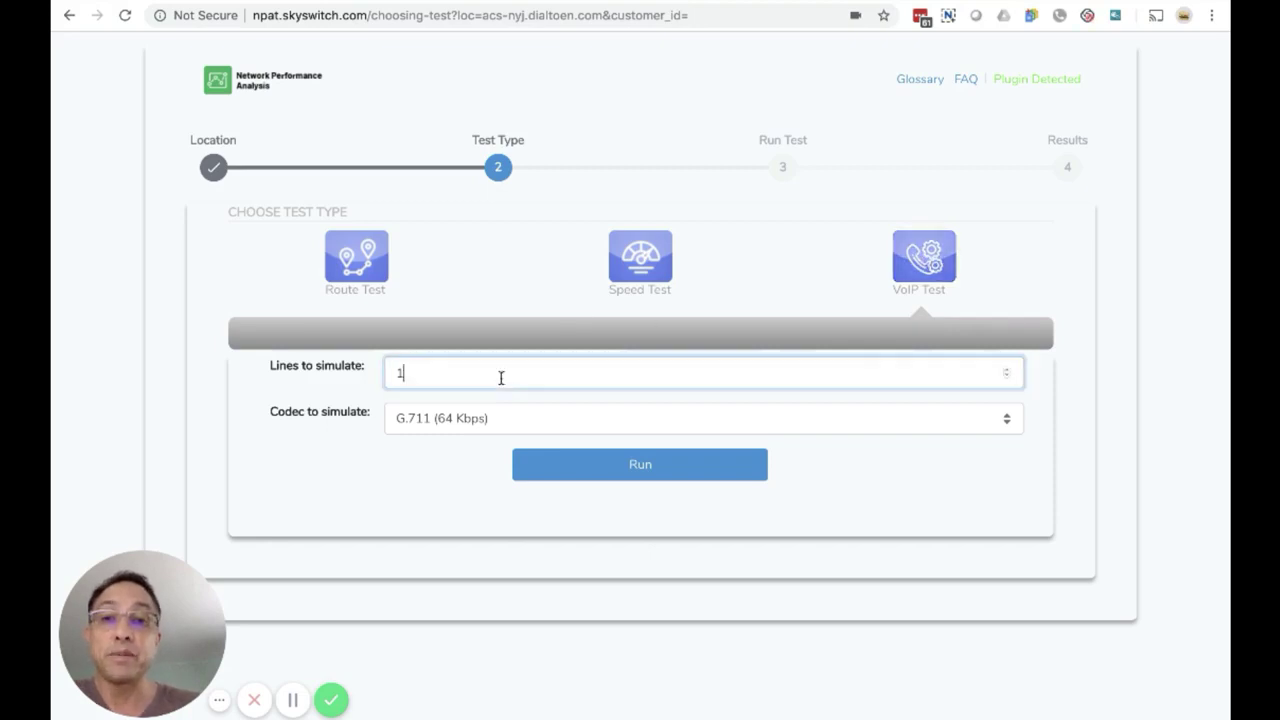
key(BackSpace)
text(3)
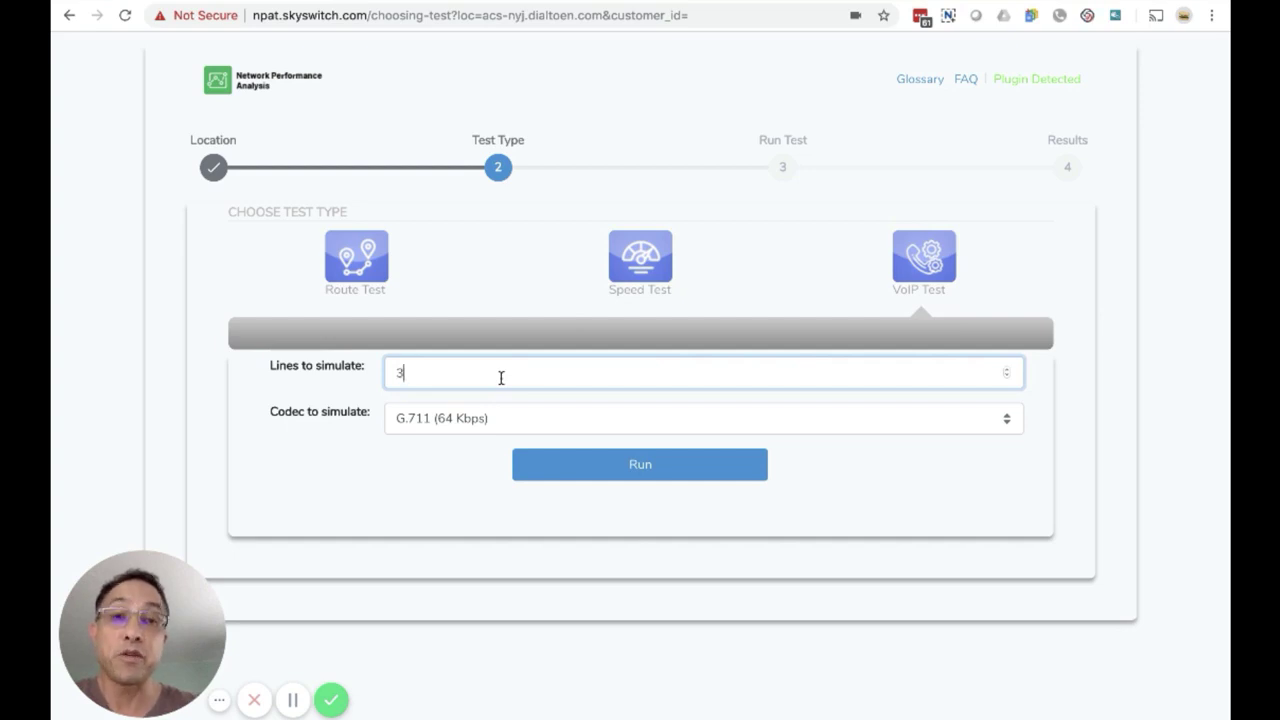
click(604, 432)
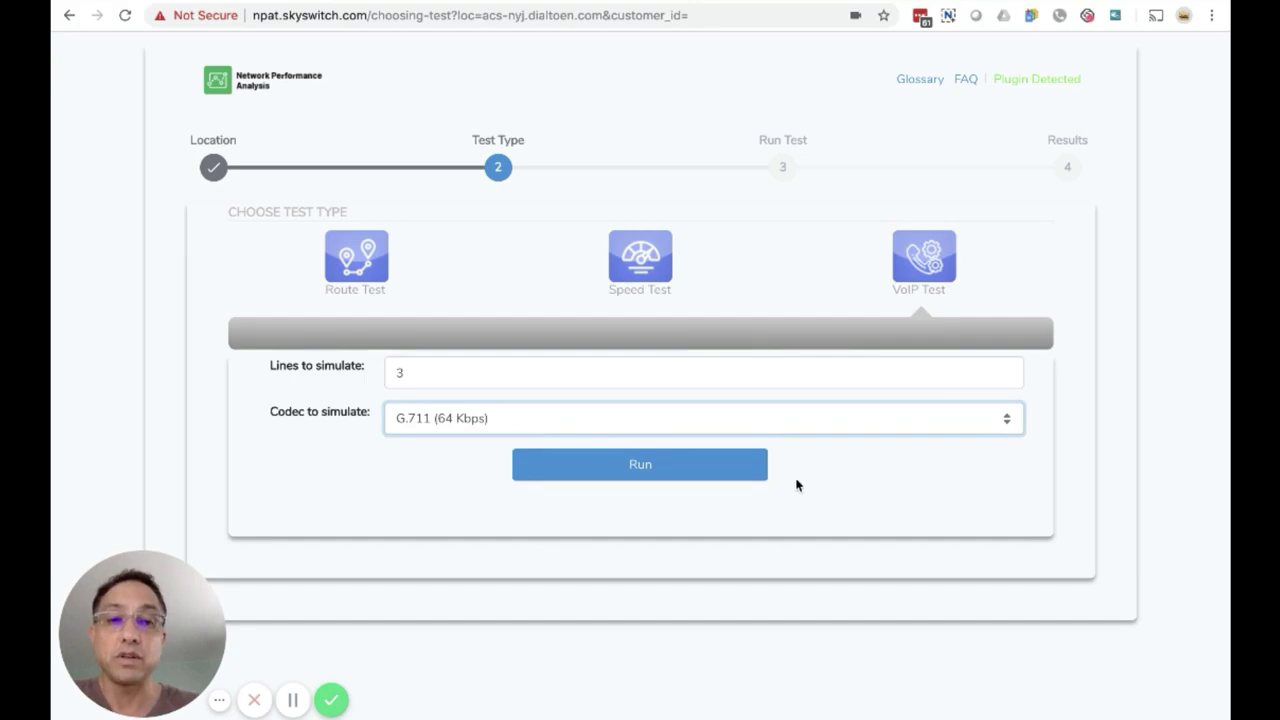
- Run the VoIP test and review its results: upstream MOS 4.1, download MOS 4.2
click(640, 466)
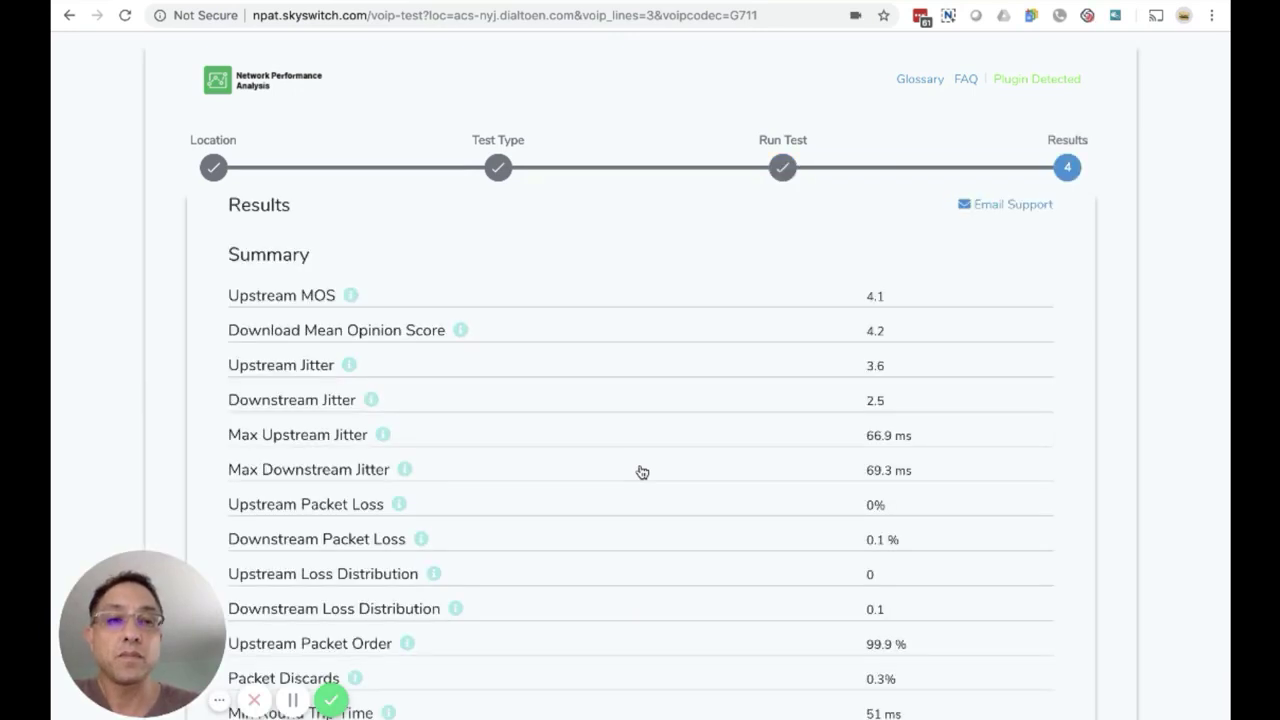
scroll(651, 466, down, 2)
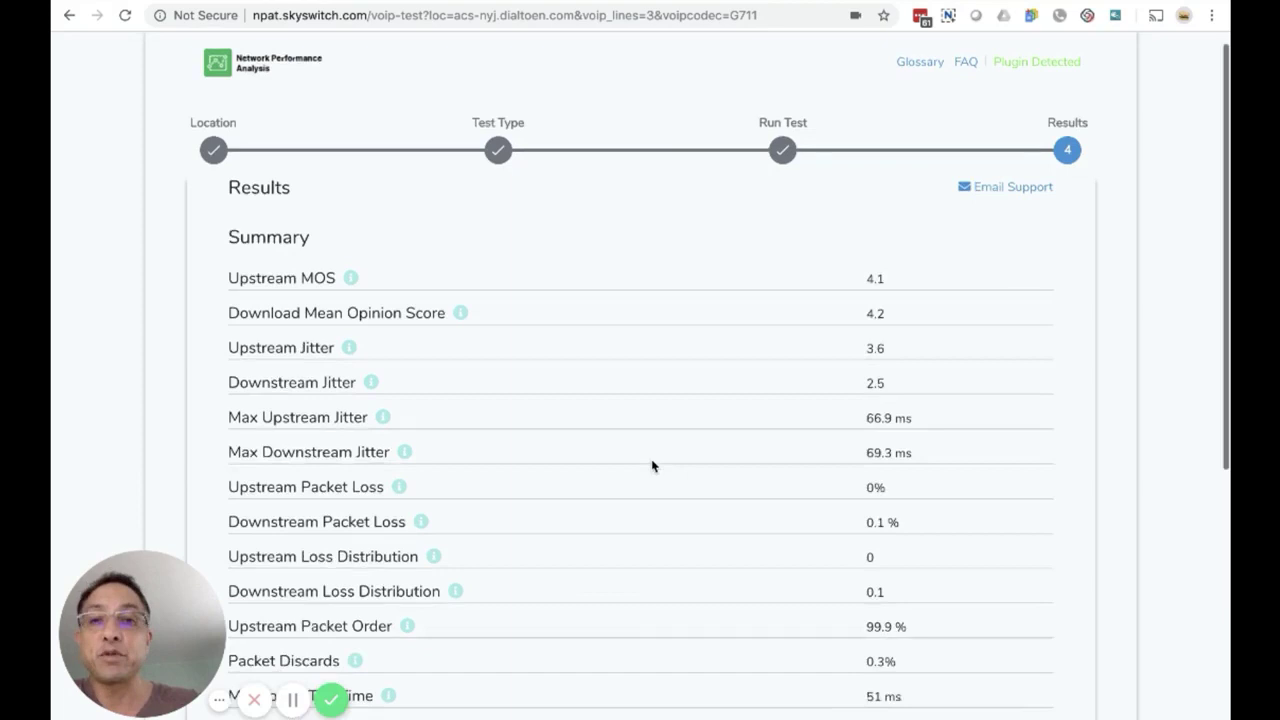
scroll(651, 437, down, 1)
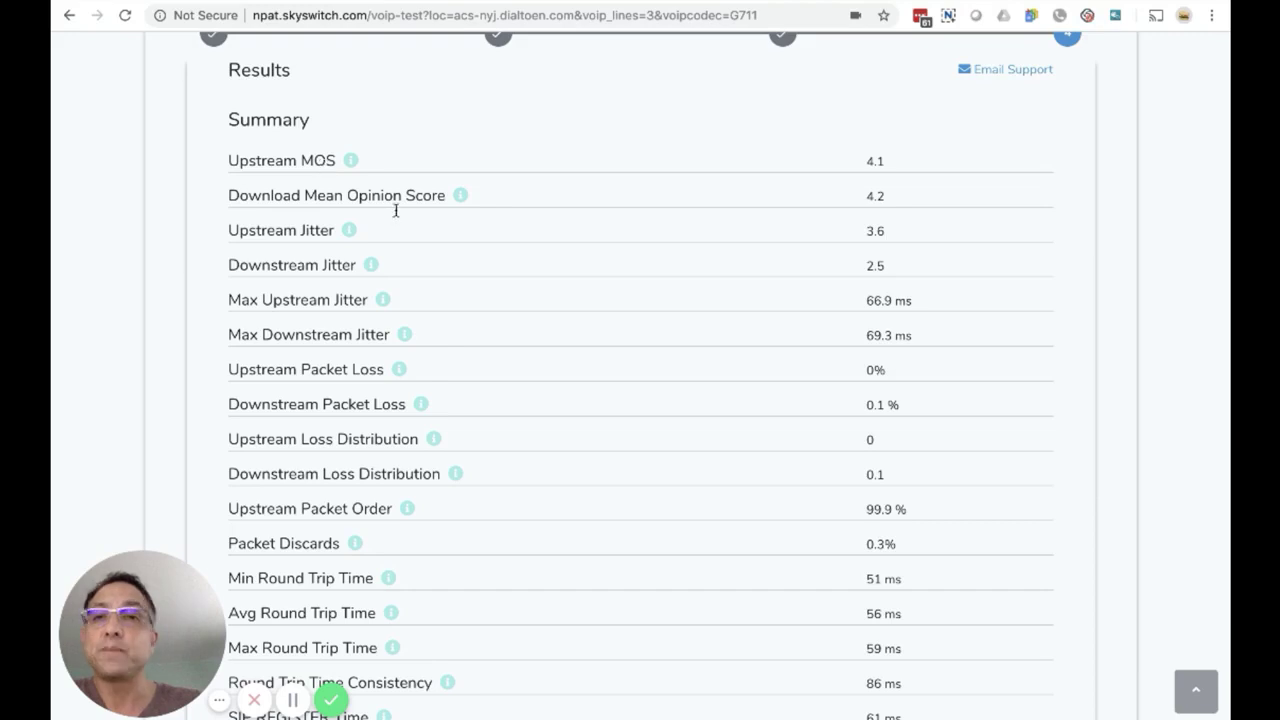
scroll(543, 245, down, 1)
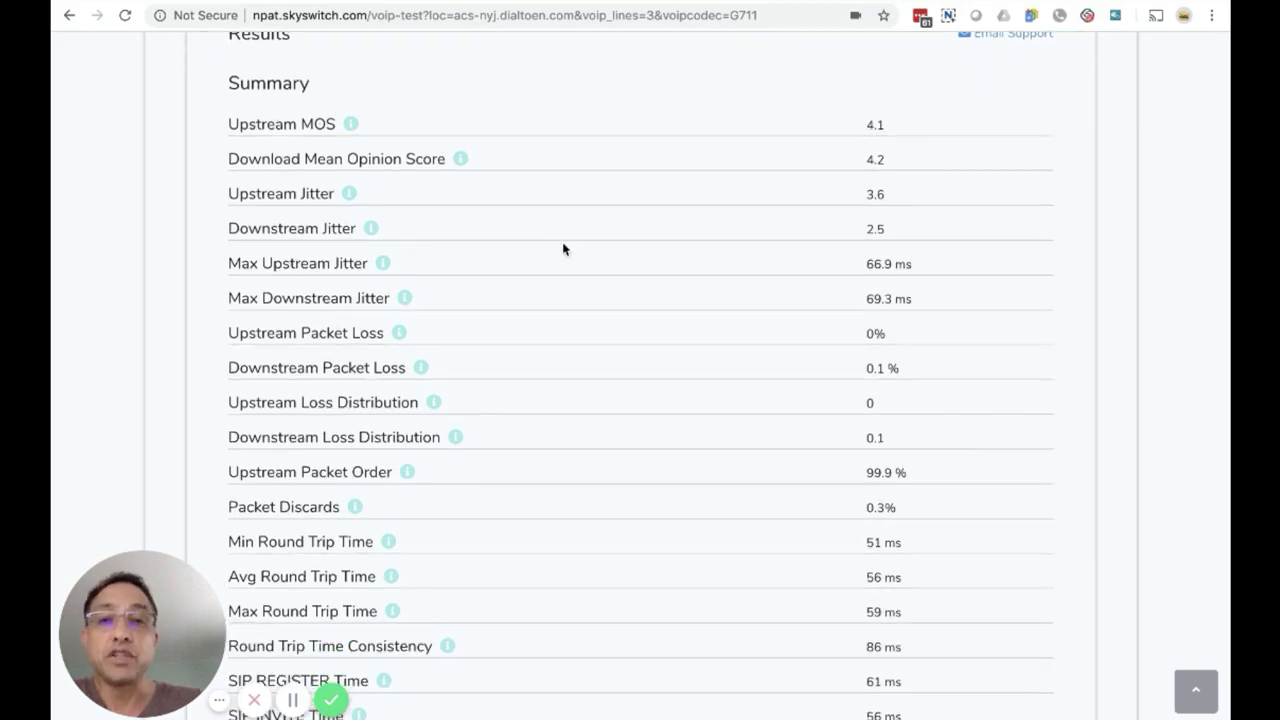
scroll(589, 252, down, 2)
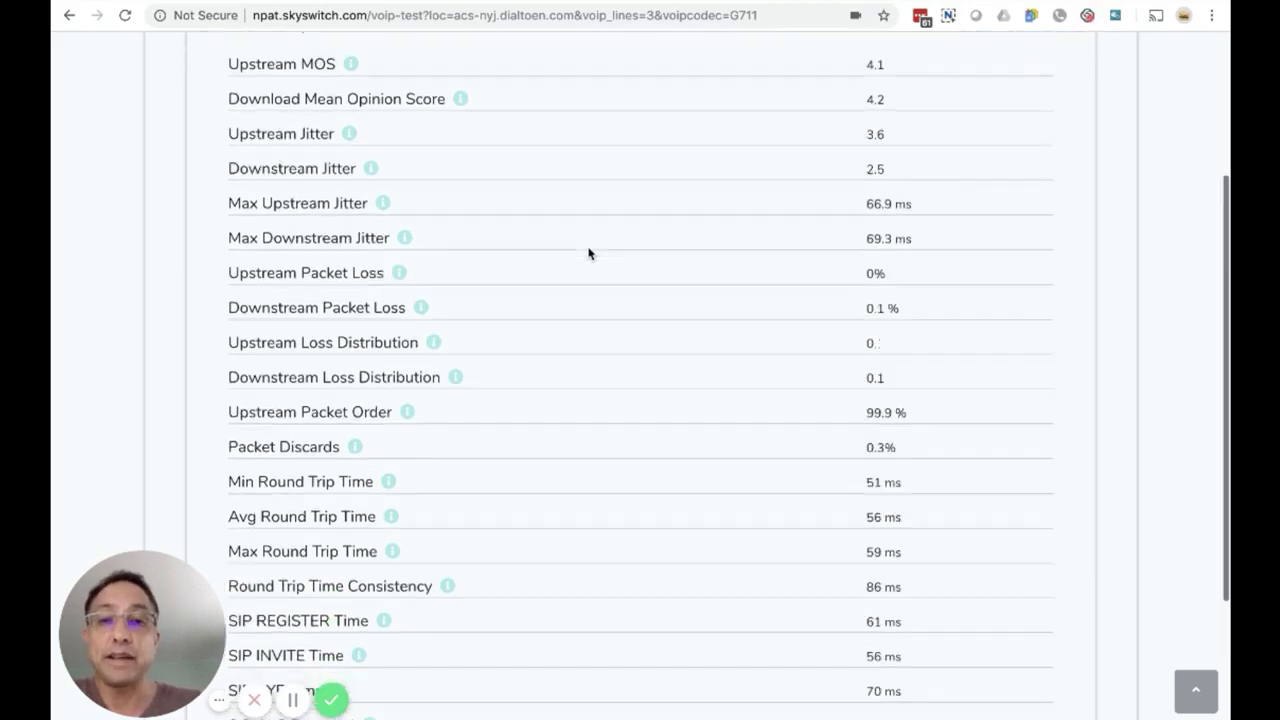
scroll(589, 253, down, 3)
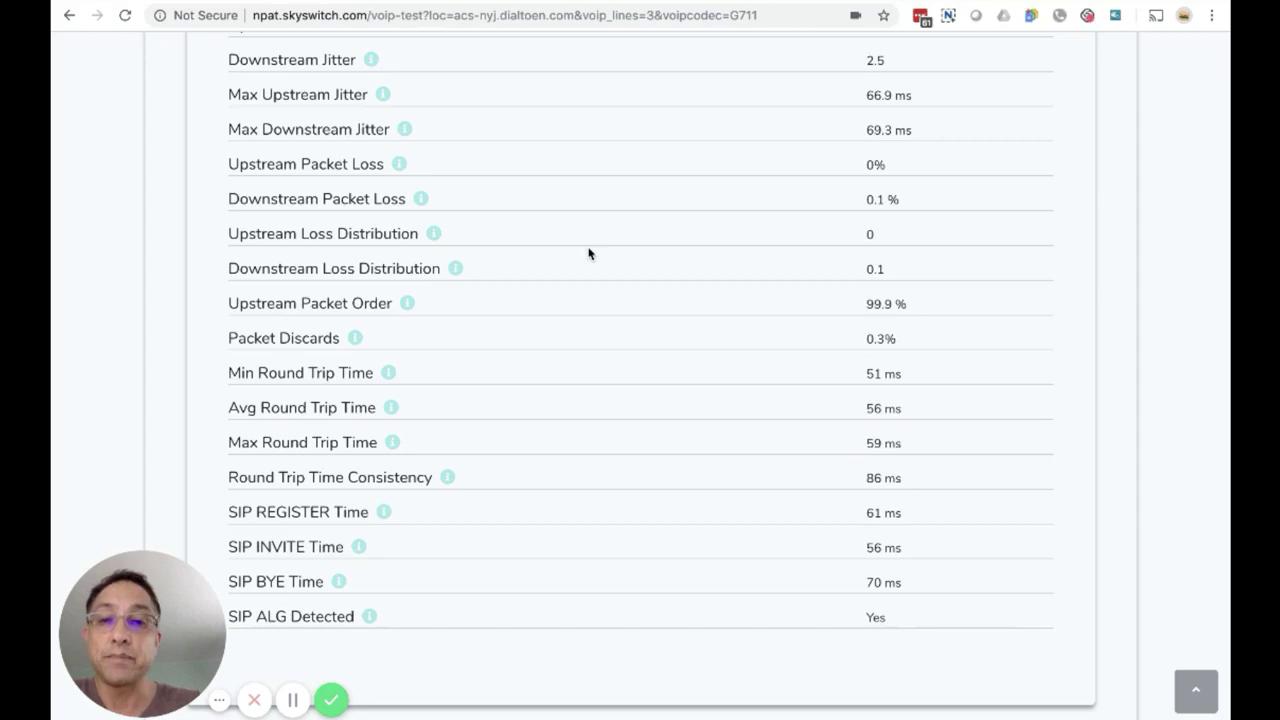
scroll(586, 270, up, 4)
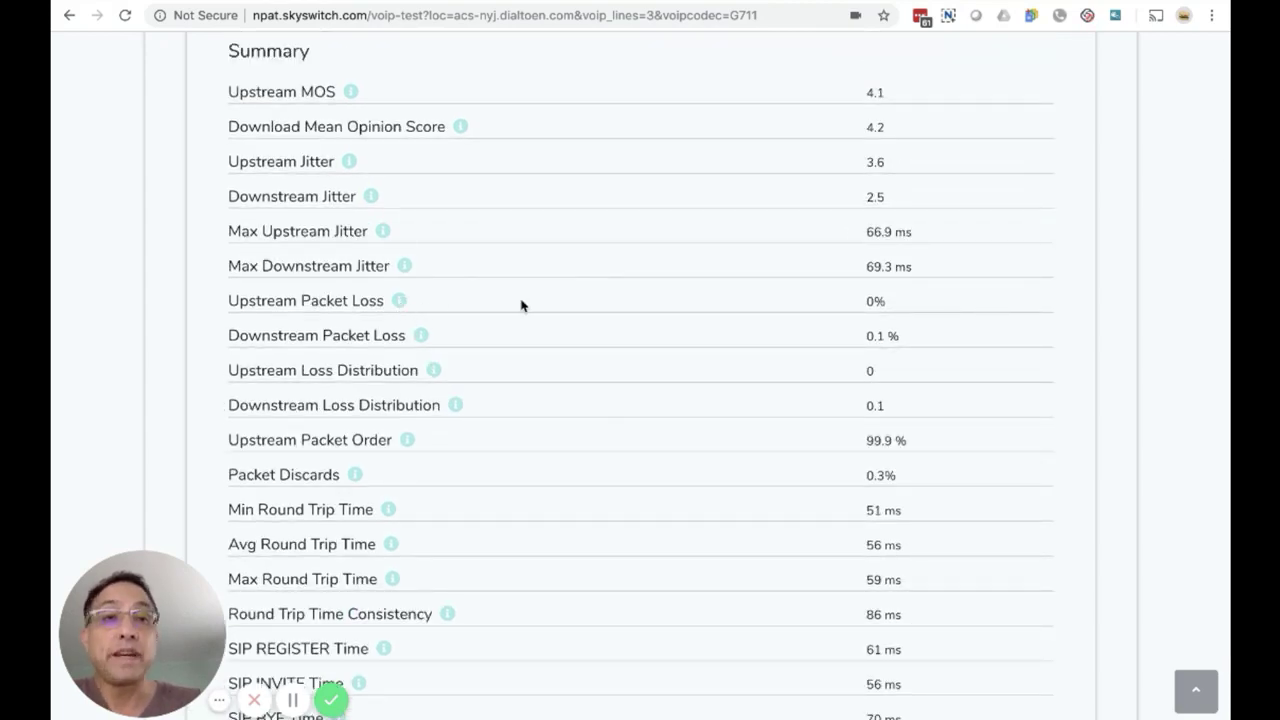
scroll(523, 303, up, 5)
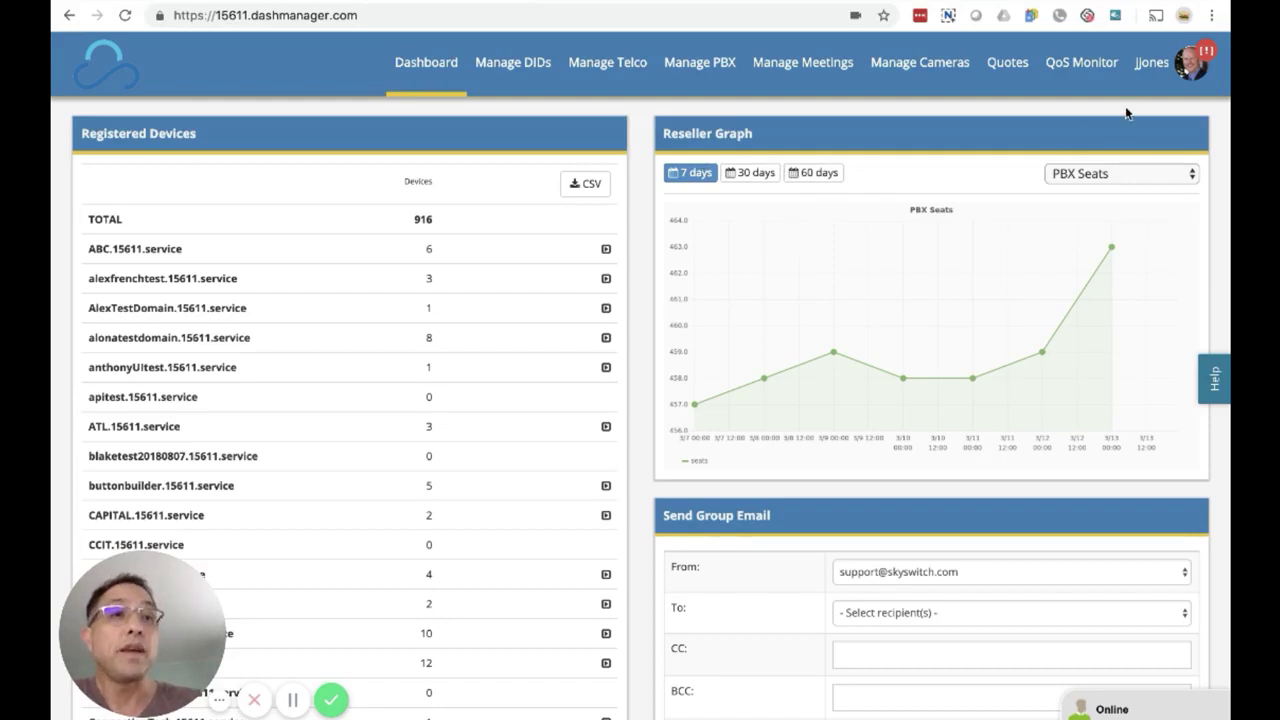
- Go to Reseller Settings from the account menu to reach the Branding page
click(1147, 70)
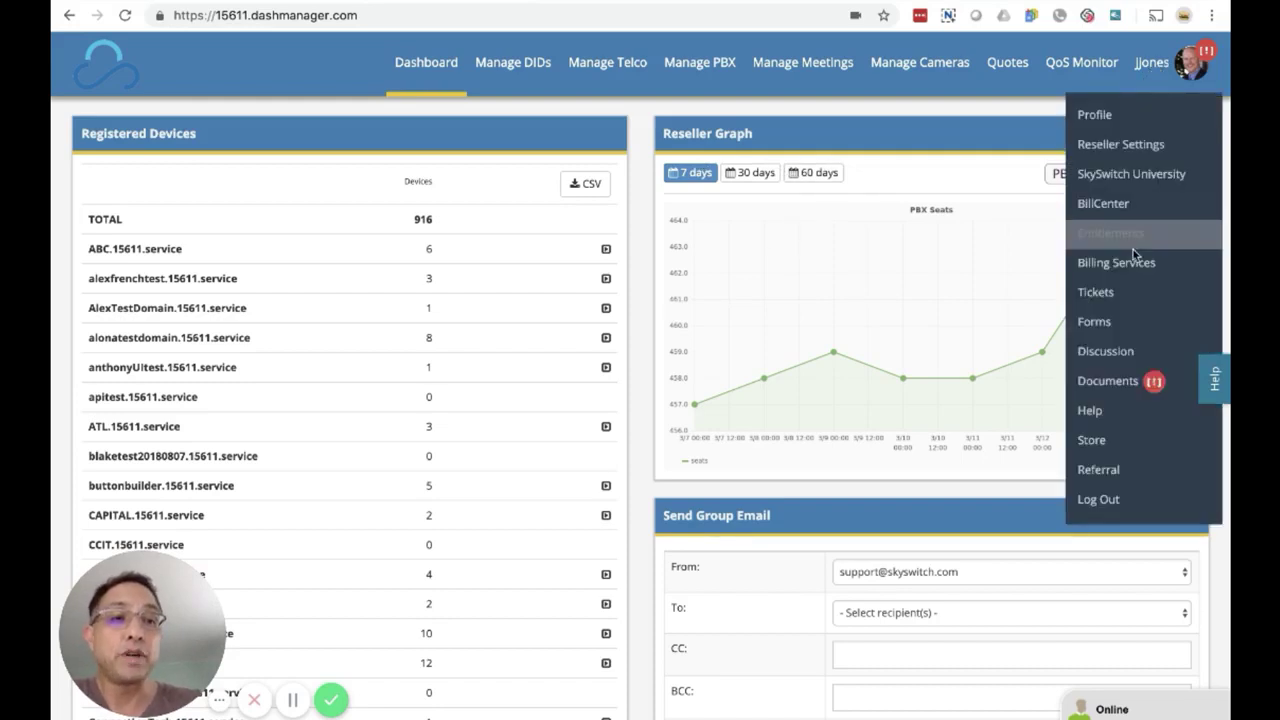
click(1117, 147)
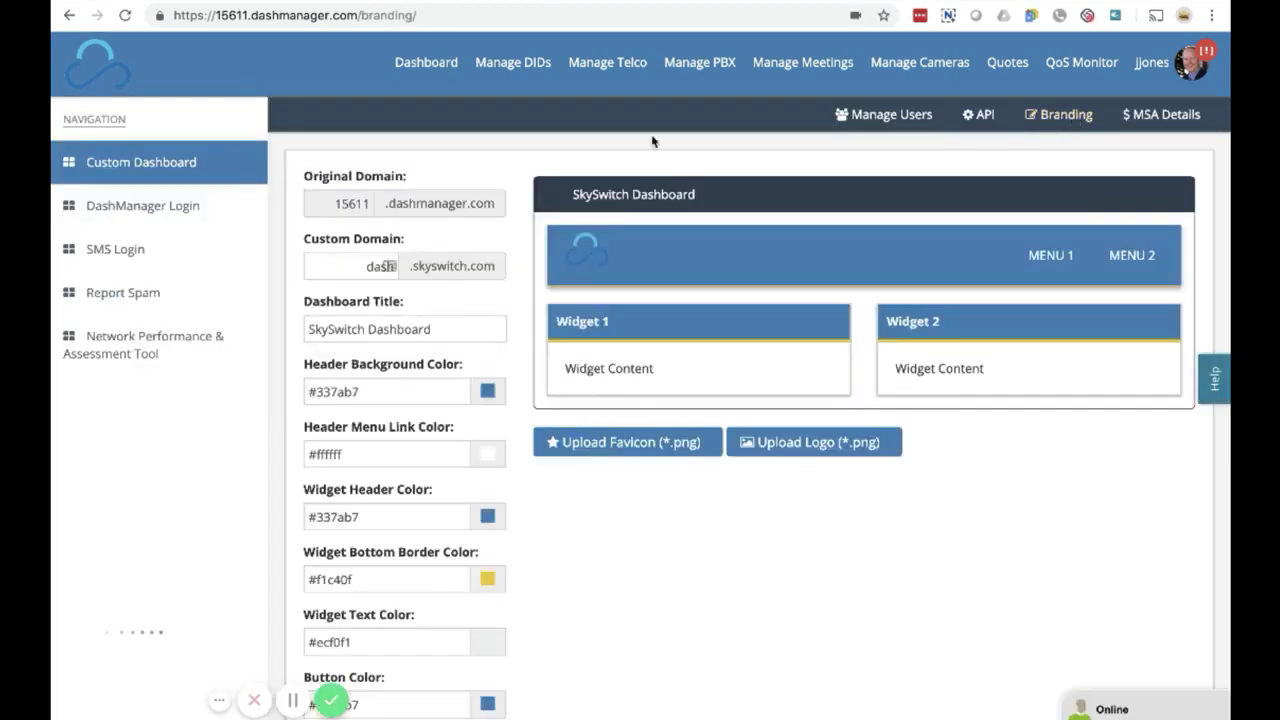
- Open Network Performance & Assessment Tool branding and inspect the npat.skyswitch.com domain, support URL and email
click(160, 357)
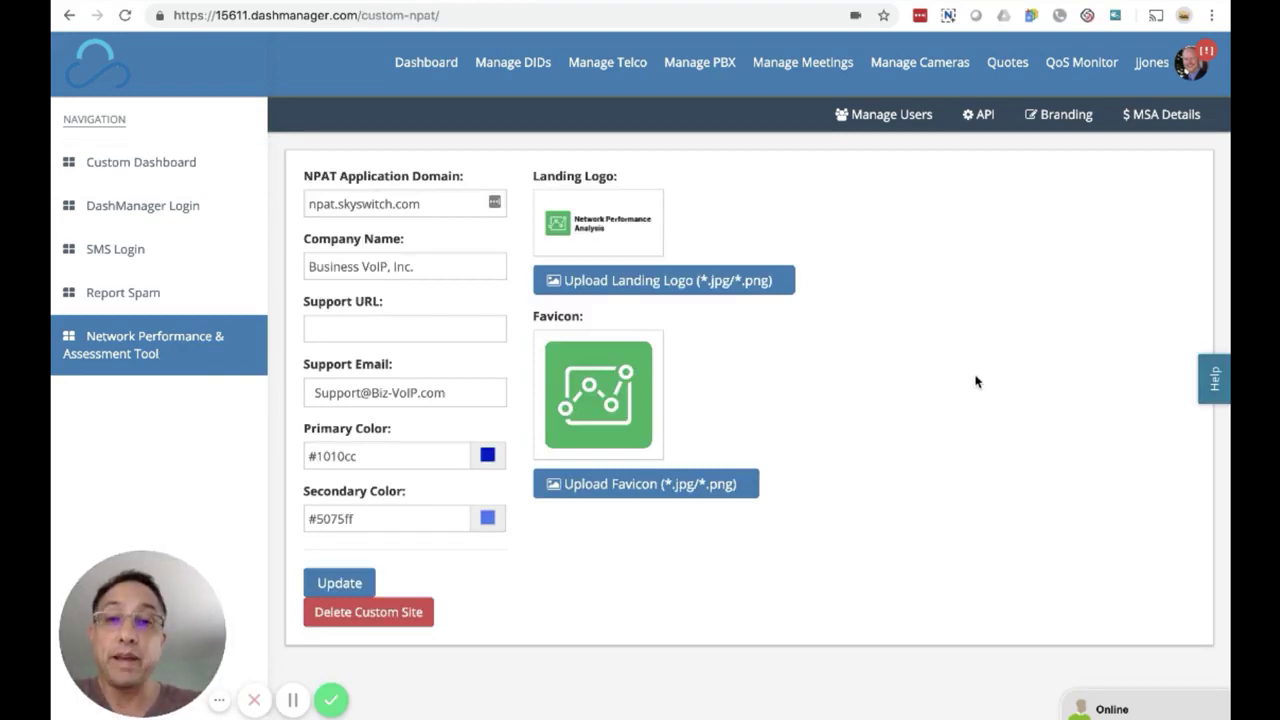
triple_click(362, 204)
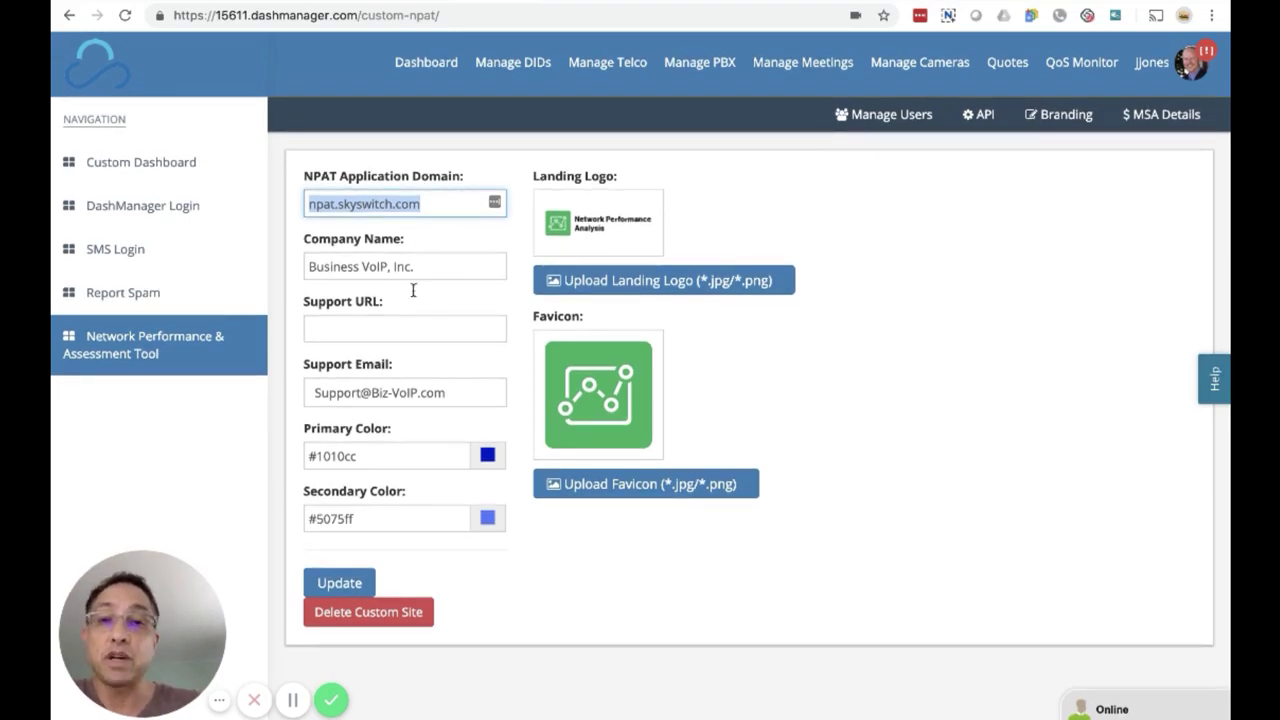
click(406, 331)
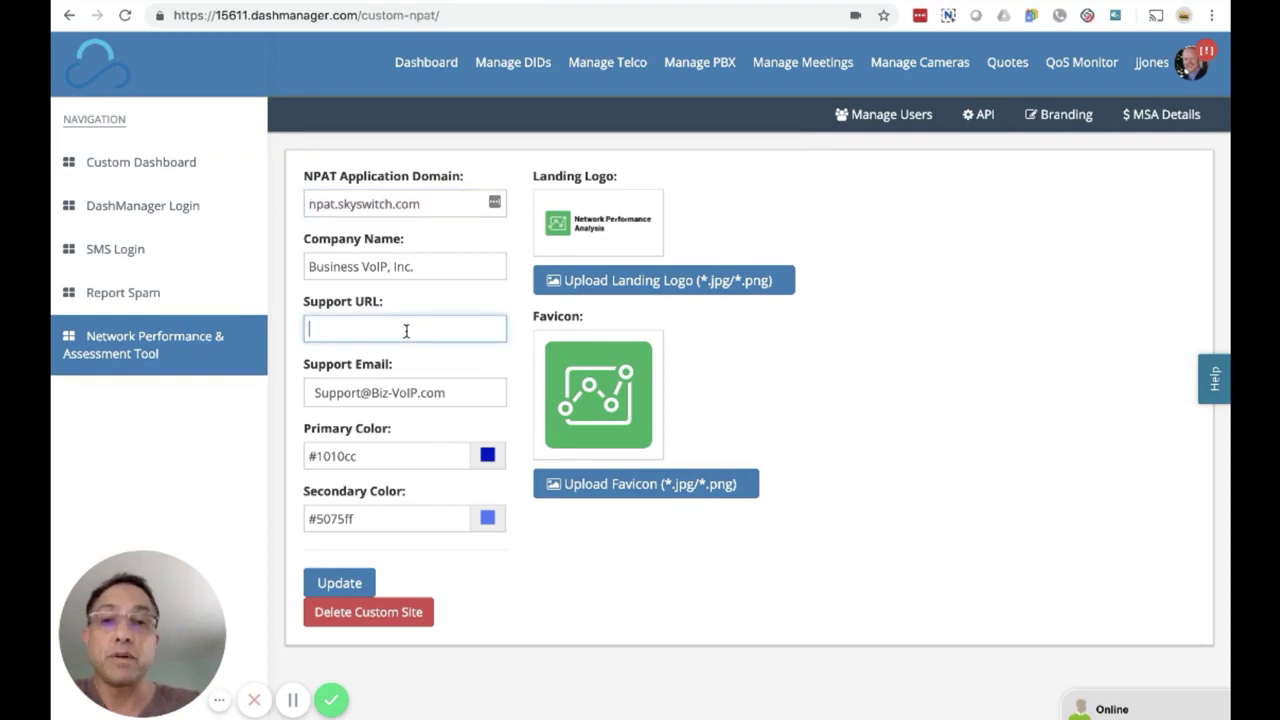
double_click(413, 394)
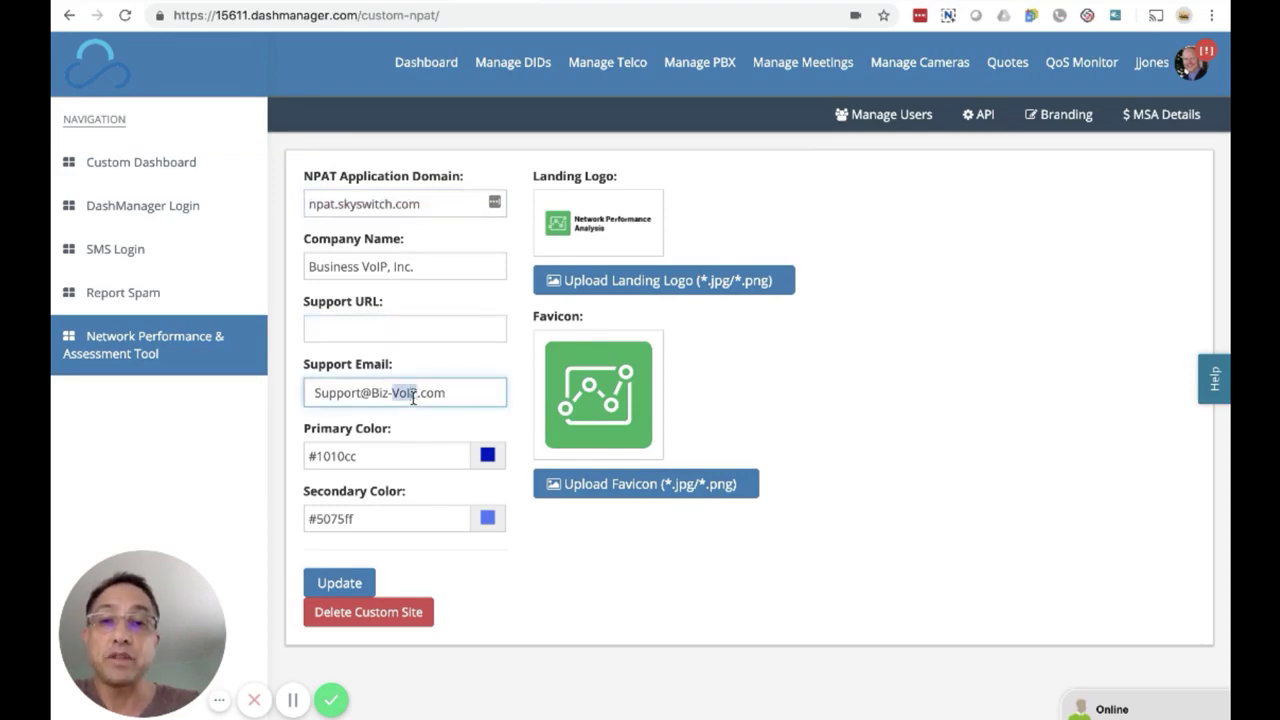
click(520, 407)
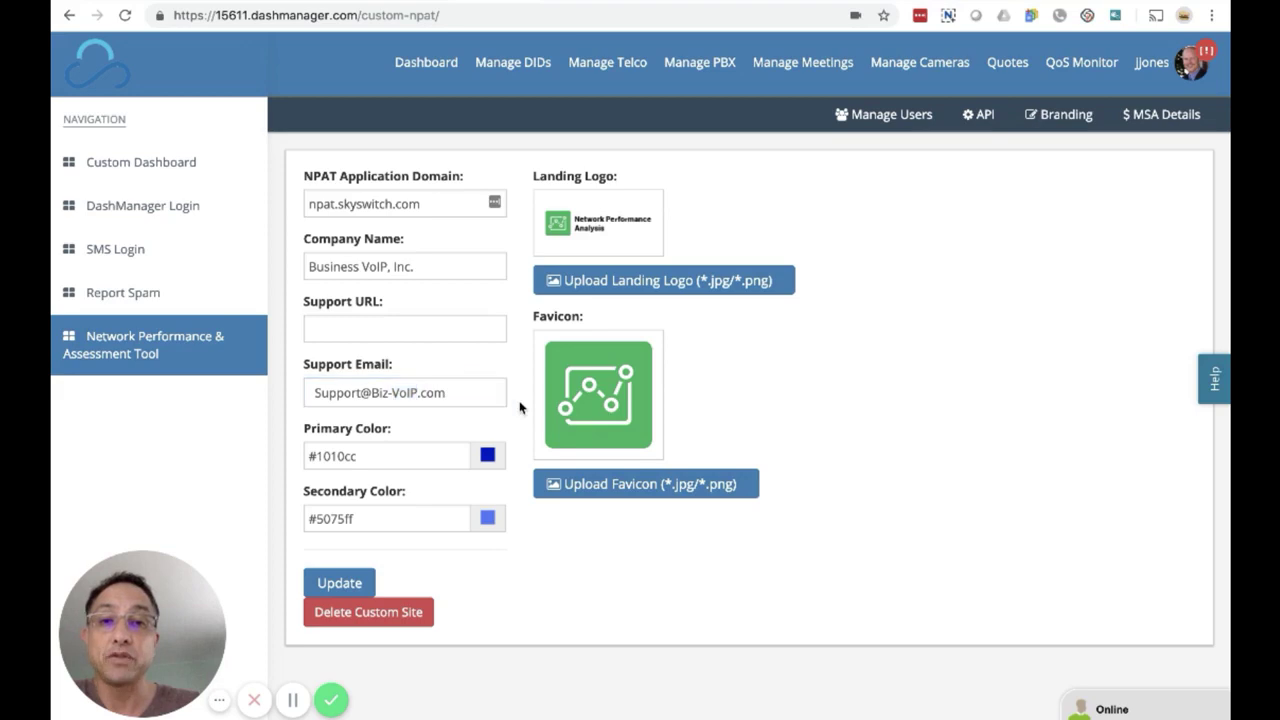